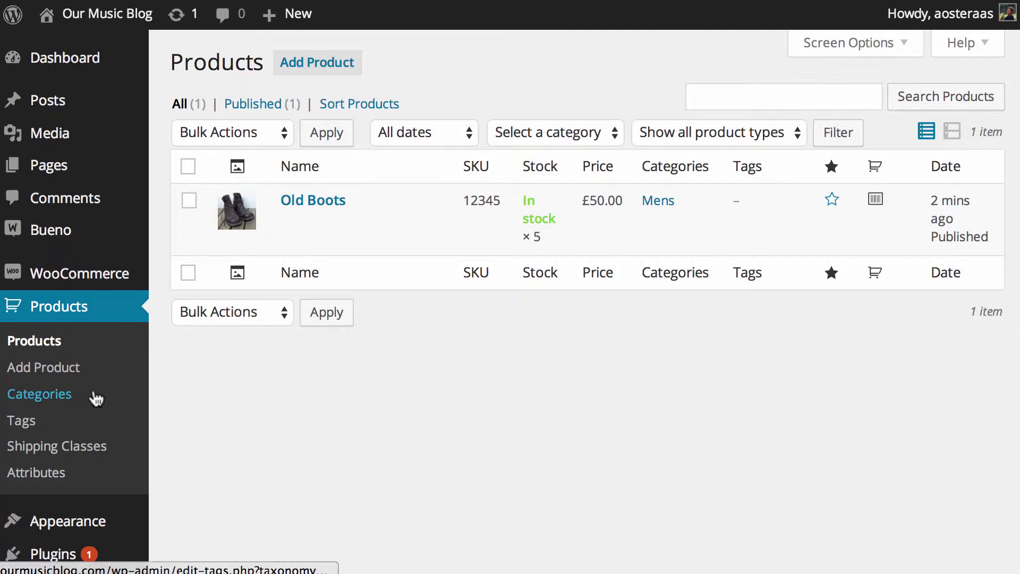
Step: Go to the Product Categories page from the Products menu
left_click(58, 398)
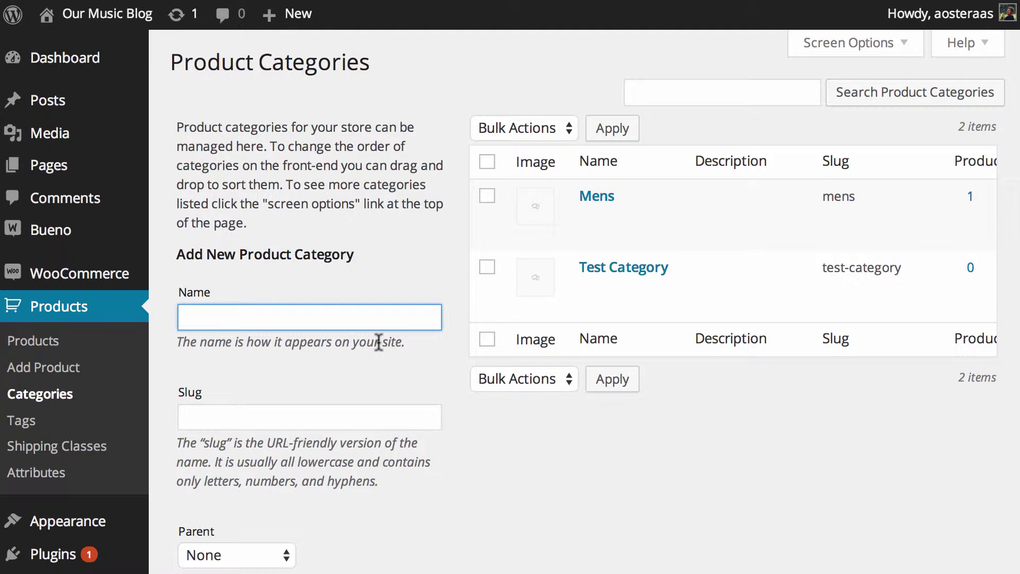
Step: Name the new category 'Shoes', pick Mens as its parent, and place the cursor in Description
type("Shoes")
scroll(393, 346, "down", 2)
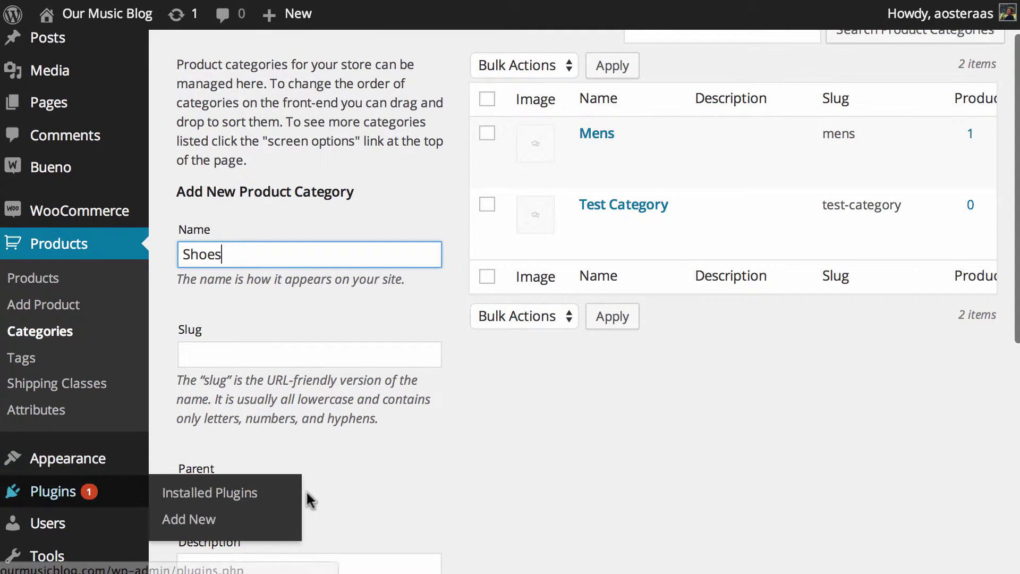
left_click(280, 493)
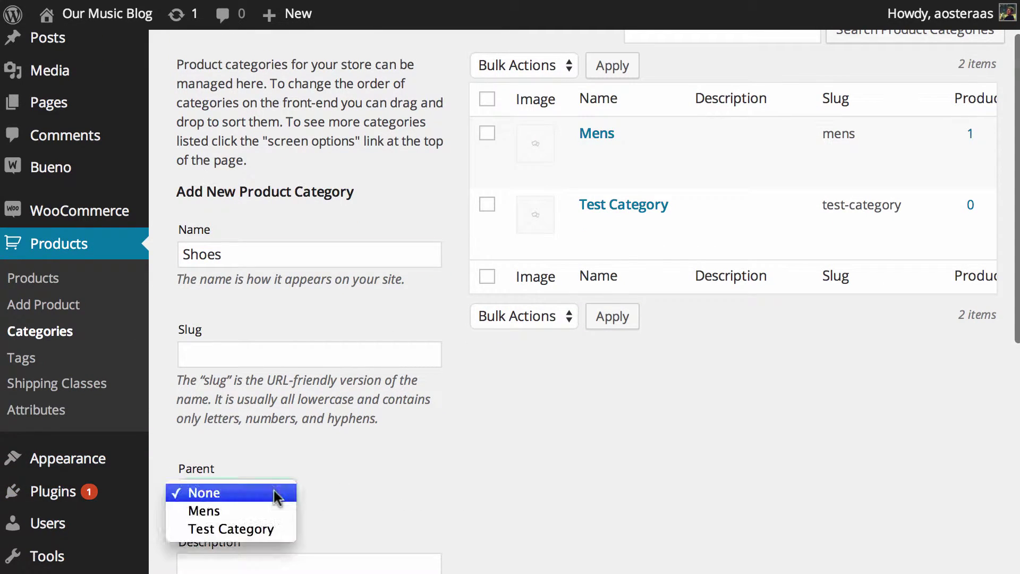
left_click(262, 514)
scroll(465, 449, "down", 5)
scroll(526, 377, "down", 5)
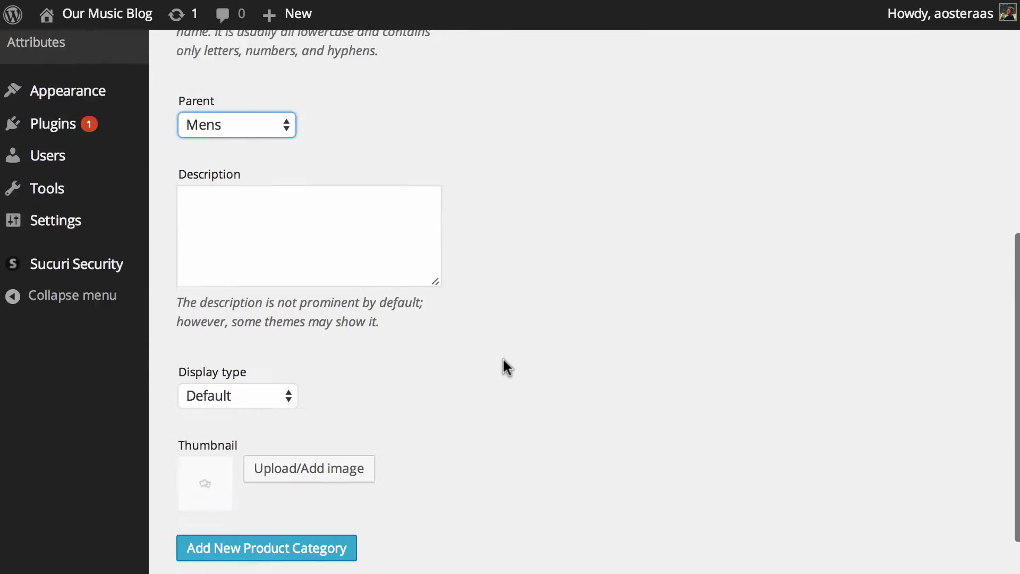
scroll(299, 420, "up", 3)
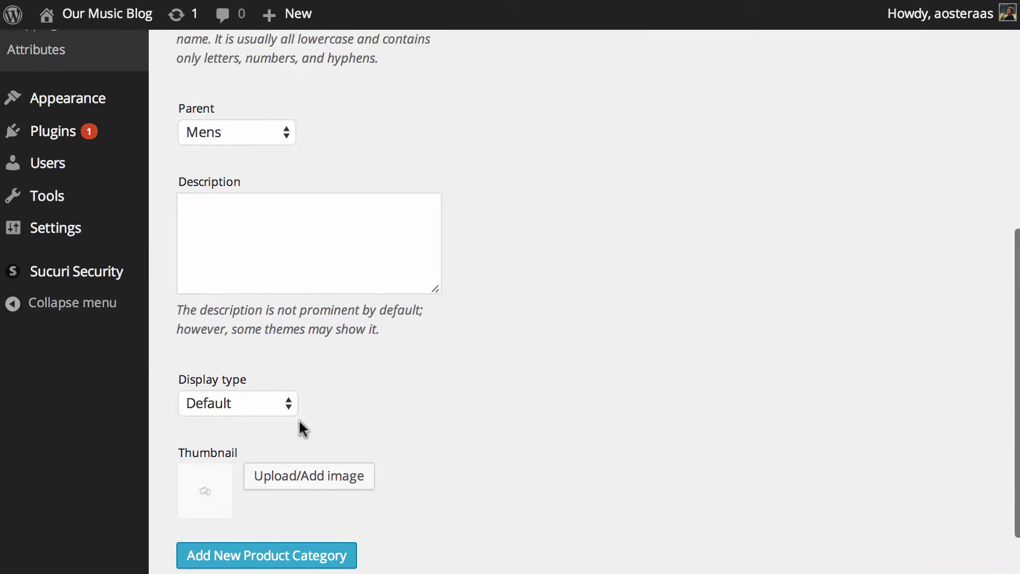
left_click(249, 307)
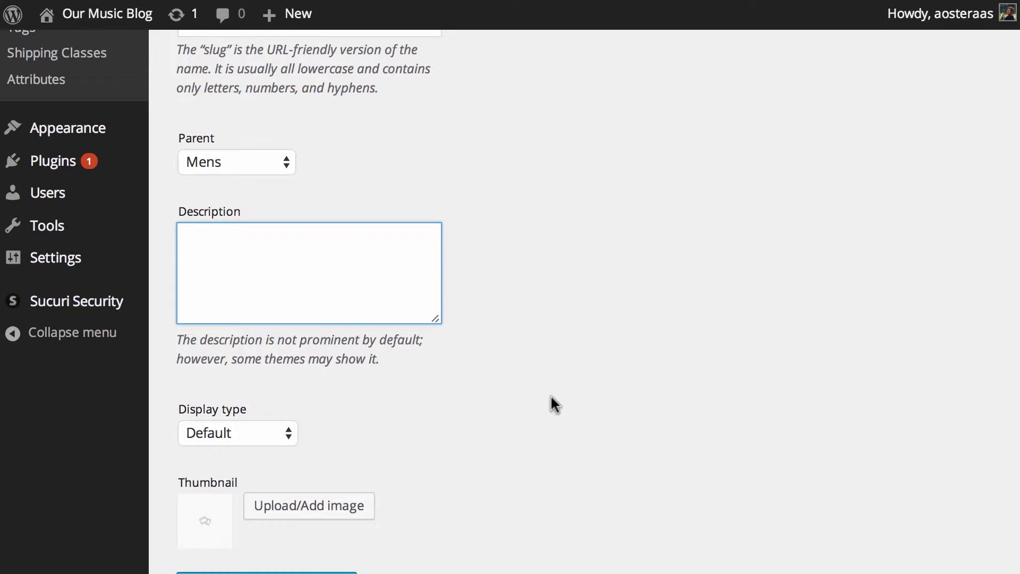
Step: Describe Shoes as 'The latest in mens shoes' and choose the Subcategories display type
type("The latest in mens shoes")
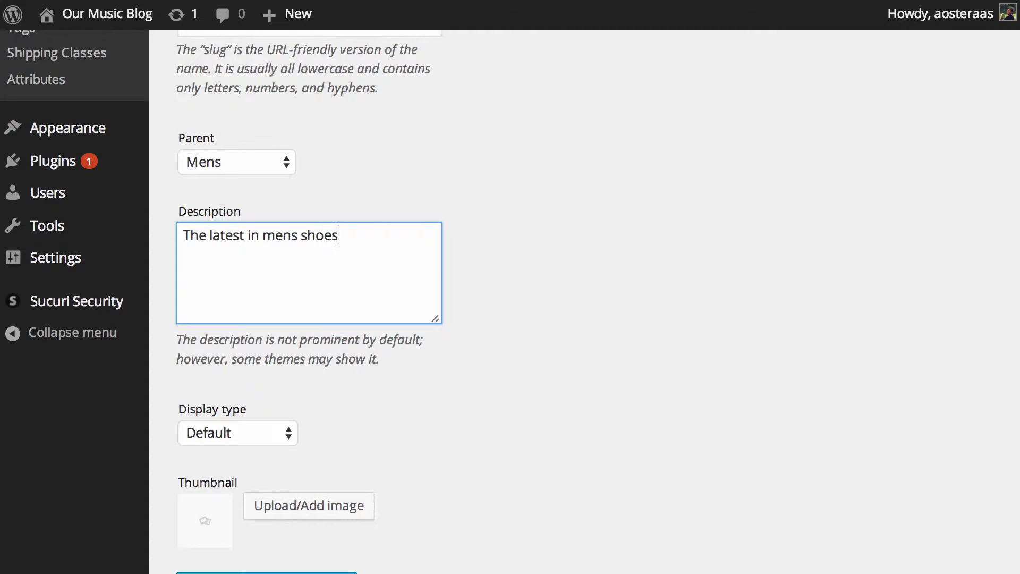
scroll(557, 404, "down", 3)
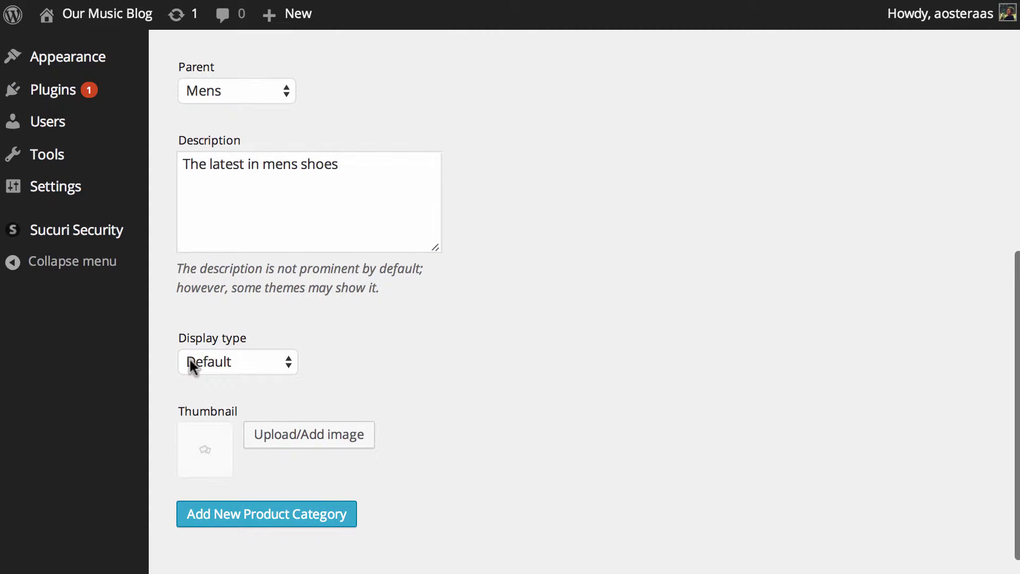
left_click(189, 359)
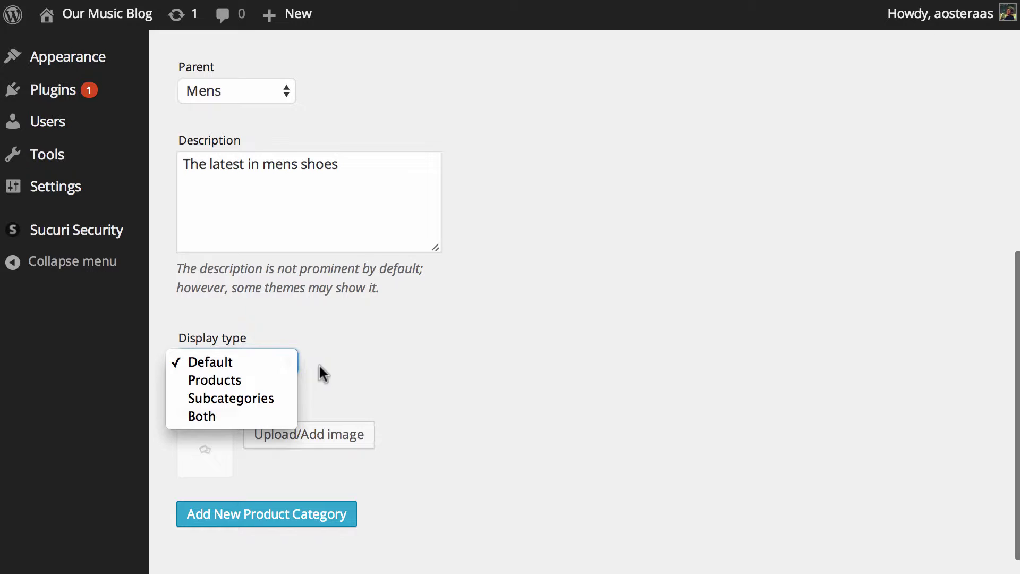
left_click(250, 399)
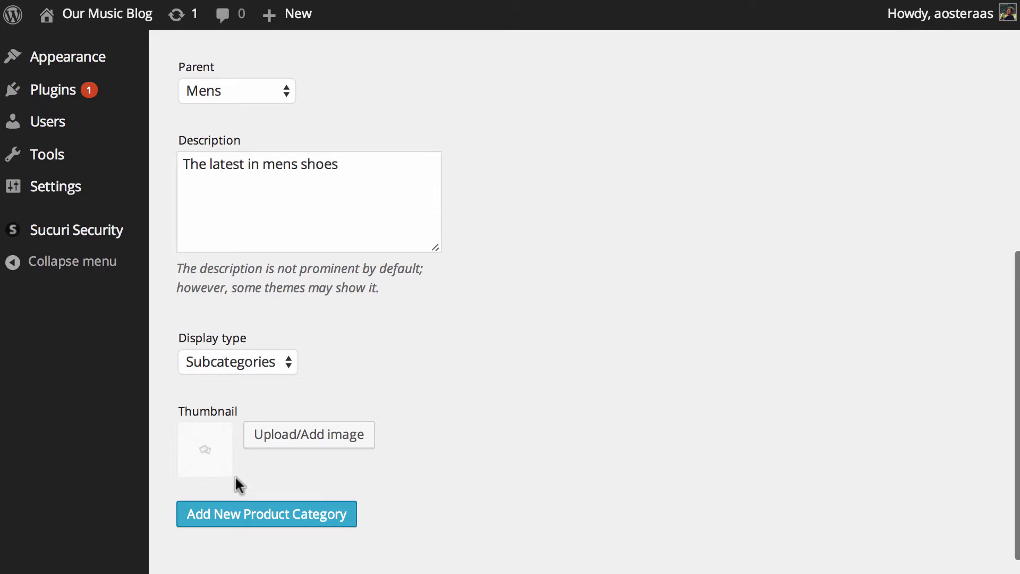
Step: Skip the thumbnail image and add the Shoes category under Mens
left_click(278, 439)
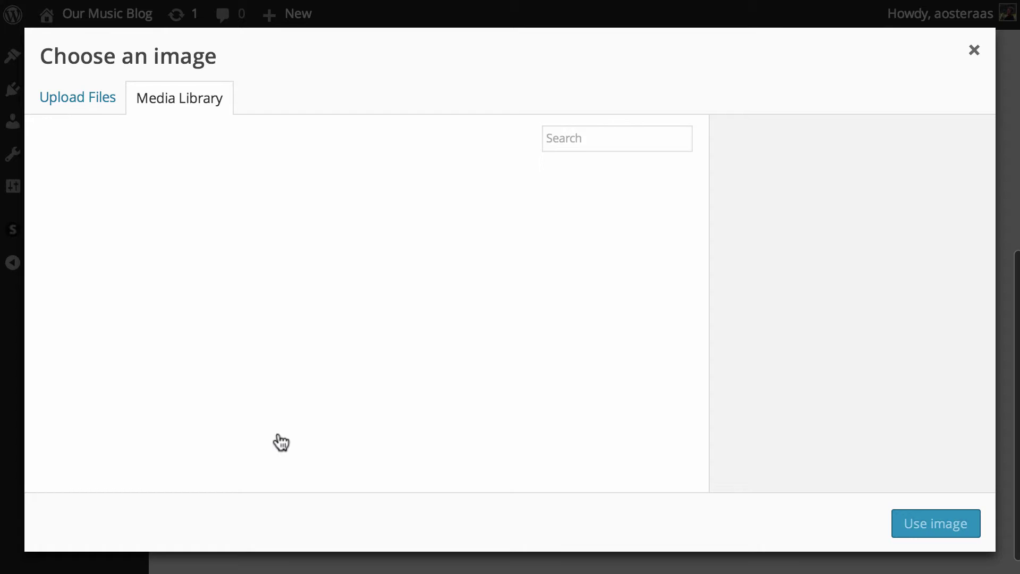
left_click(76, 94)
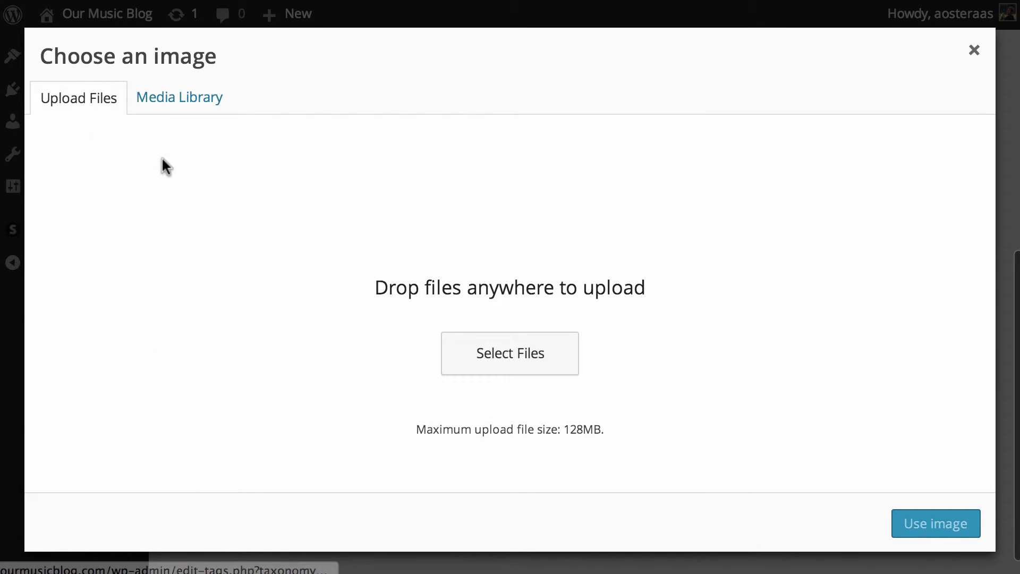
left_click(973, 51)
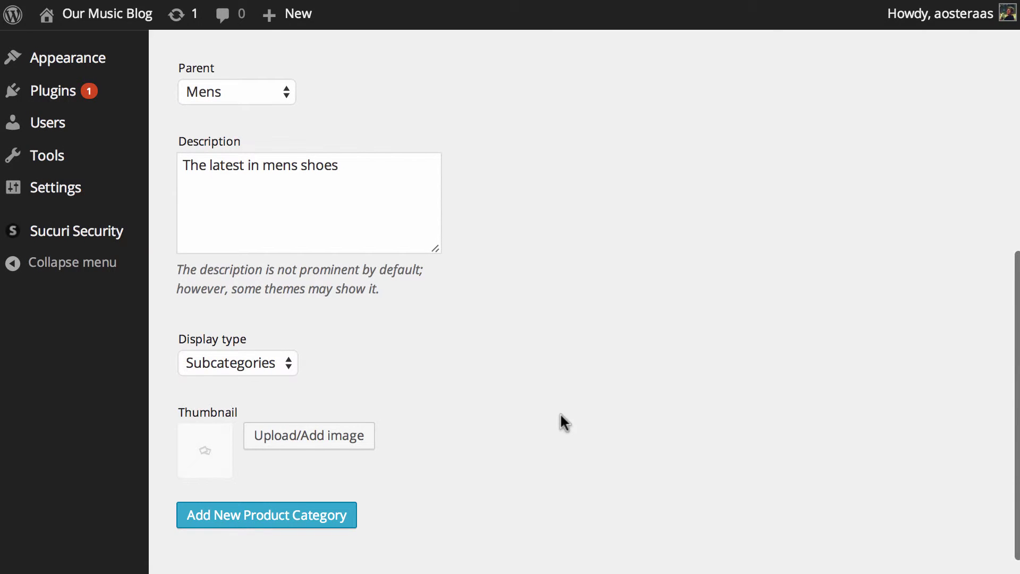
key("Return")
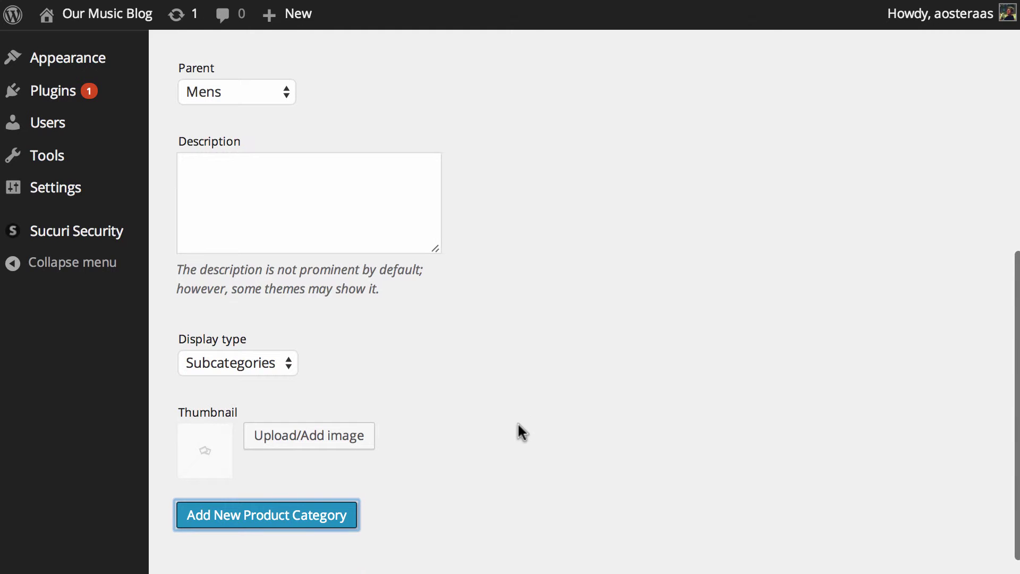
scroll(517, 422, "up", 15)
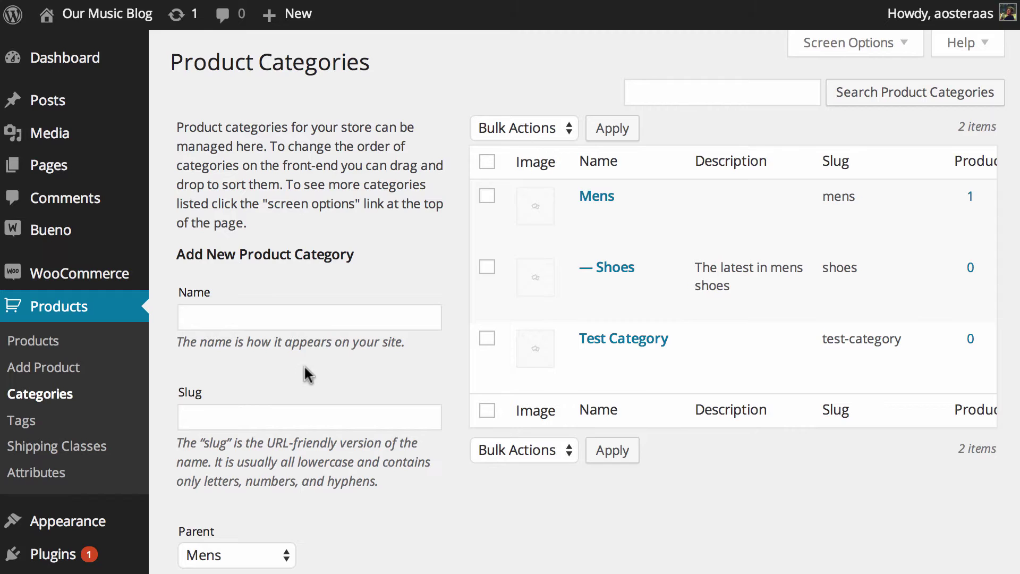
Step: Tick Shoes on the Old Boots product, update it, and open its storefront page
left_click(68, 352)
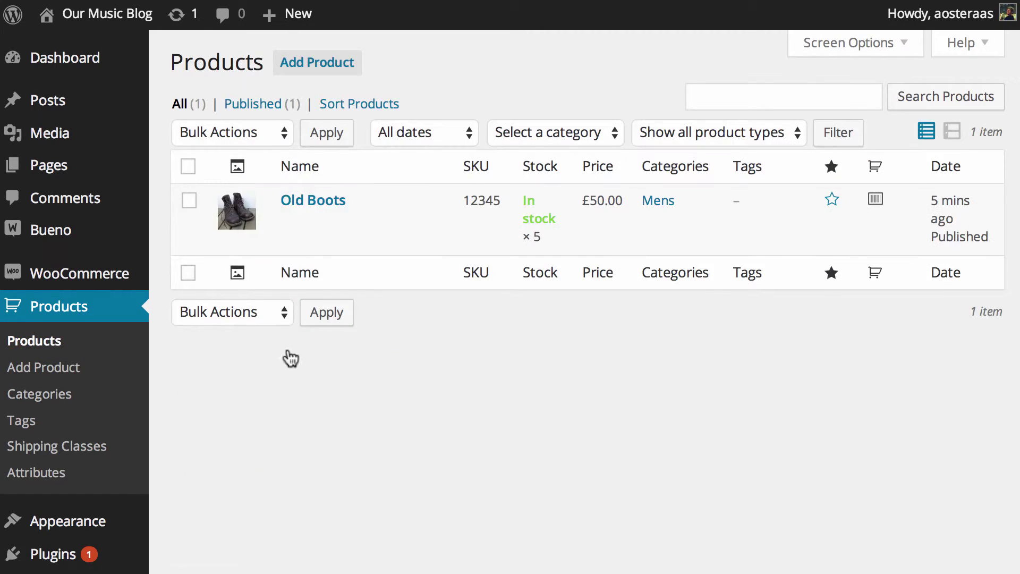
left_click(340, 221)
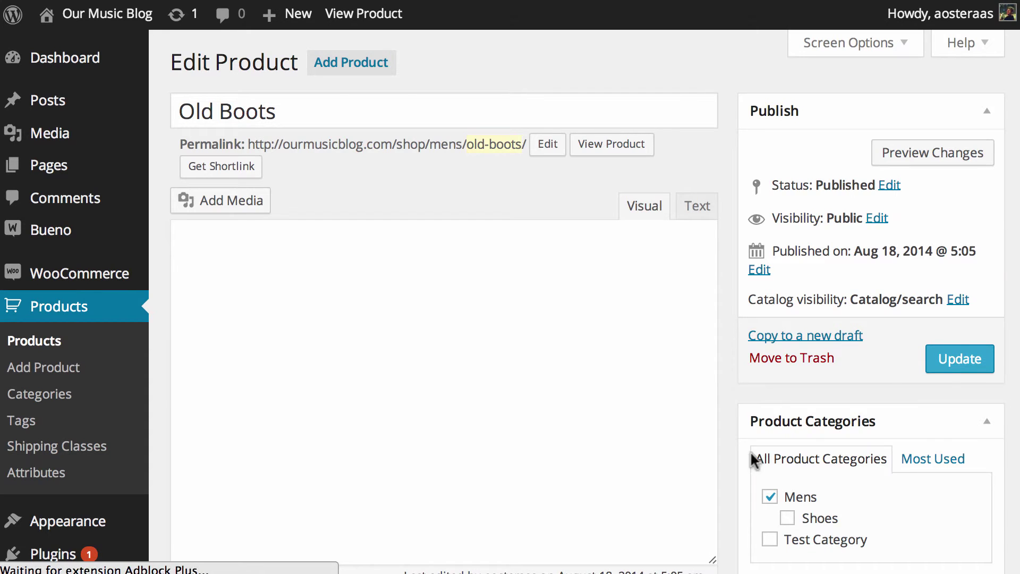
left_click(787, 518)
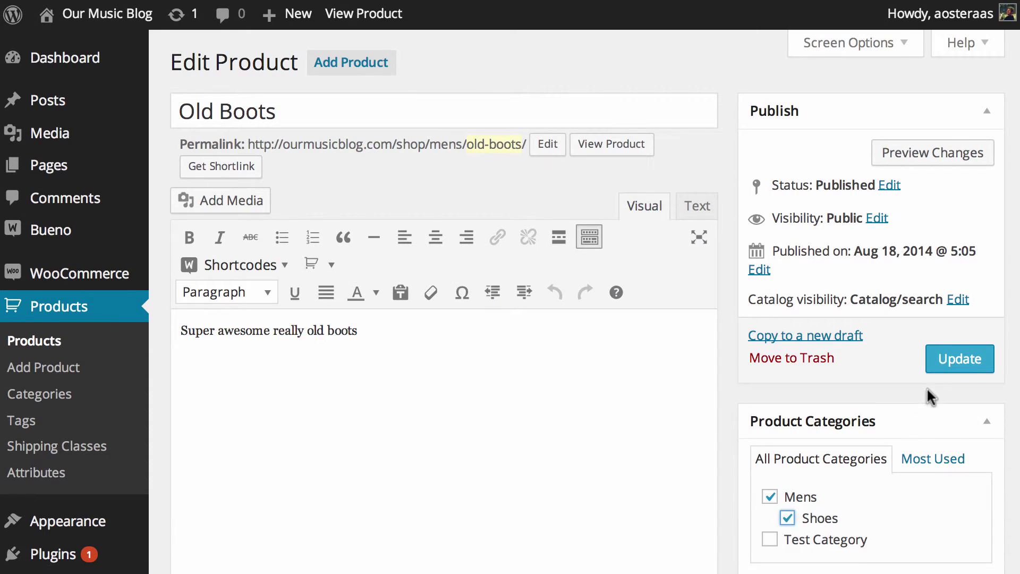
left_click(956, 359)
right_click(354, 106)
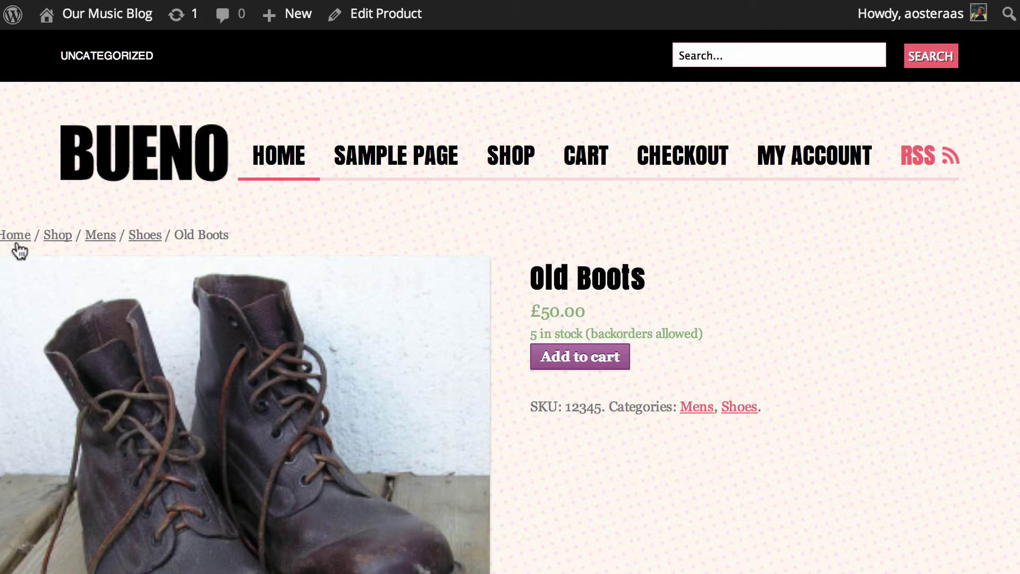
Step: Open the storefront Shoes category page and check Old Boots is listed there
left_click(139, 235)
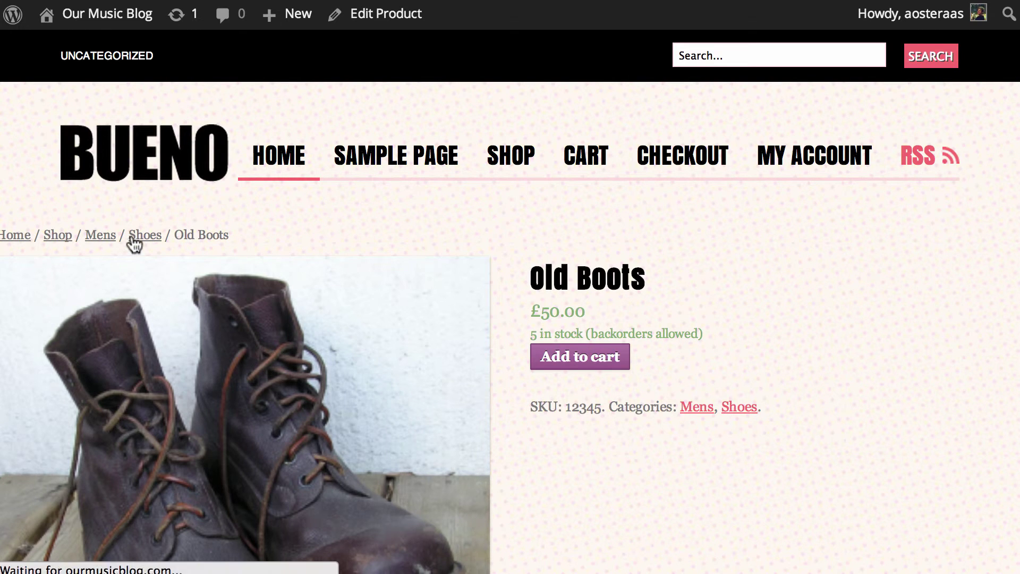
scroll(387, 308, "down", 5)
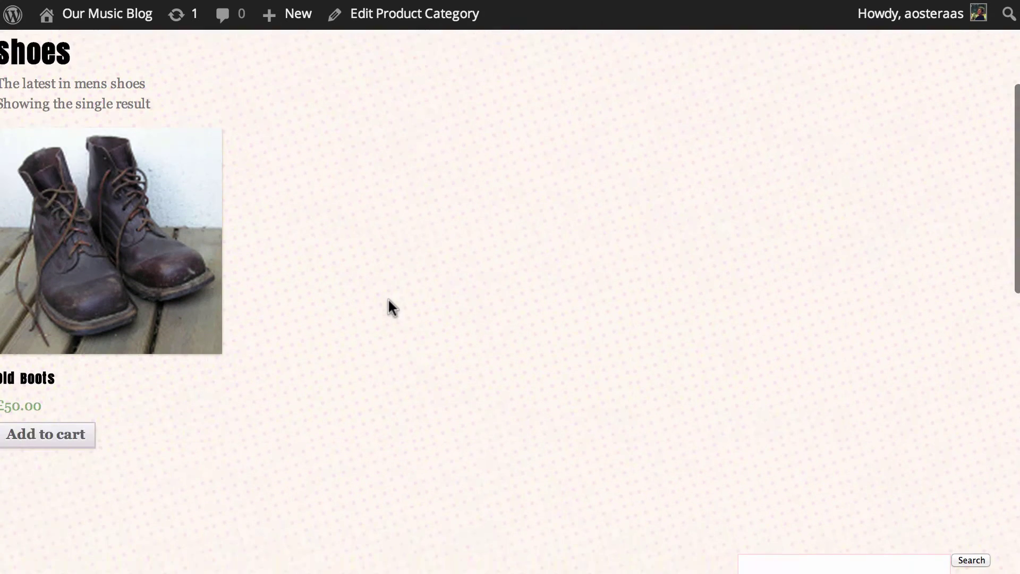
scroll(183, 501, "up", 3)
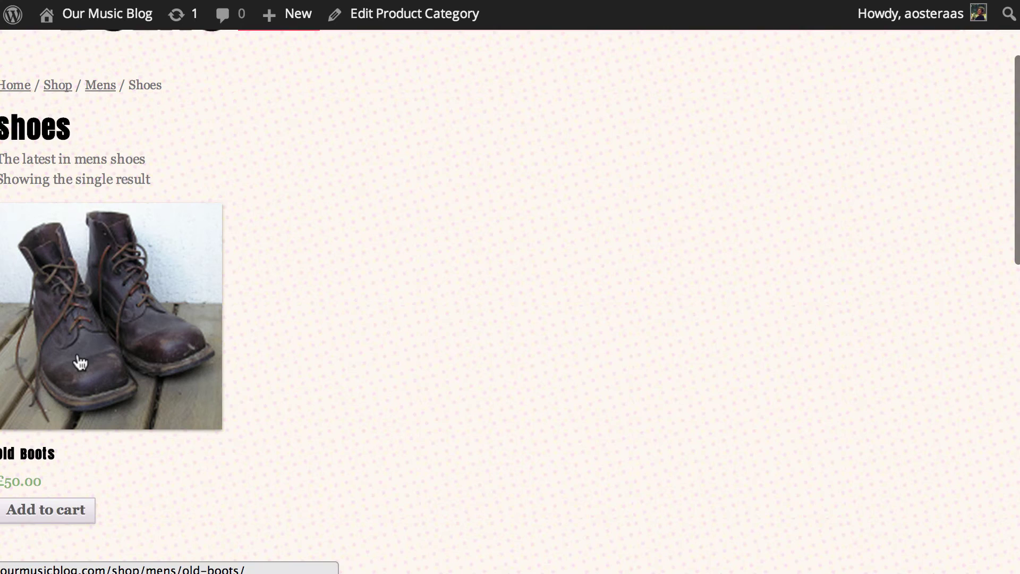
key("ctrl+minus")
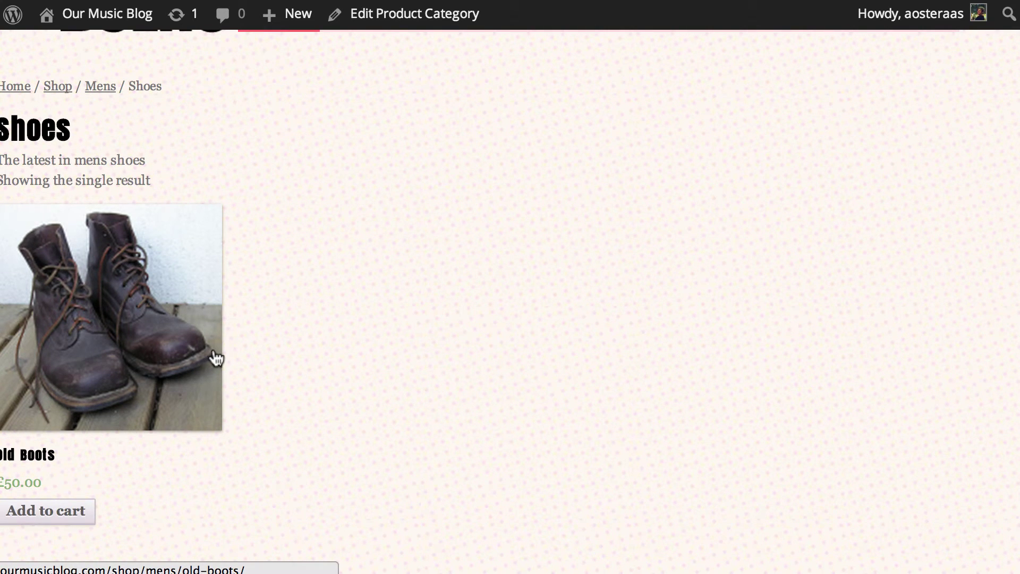
scroll(248, 318, "up", 2)
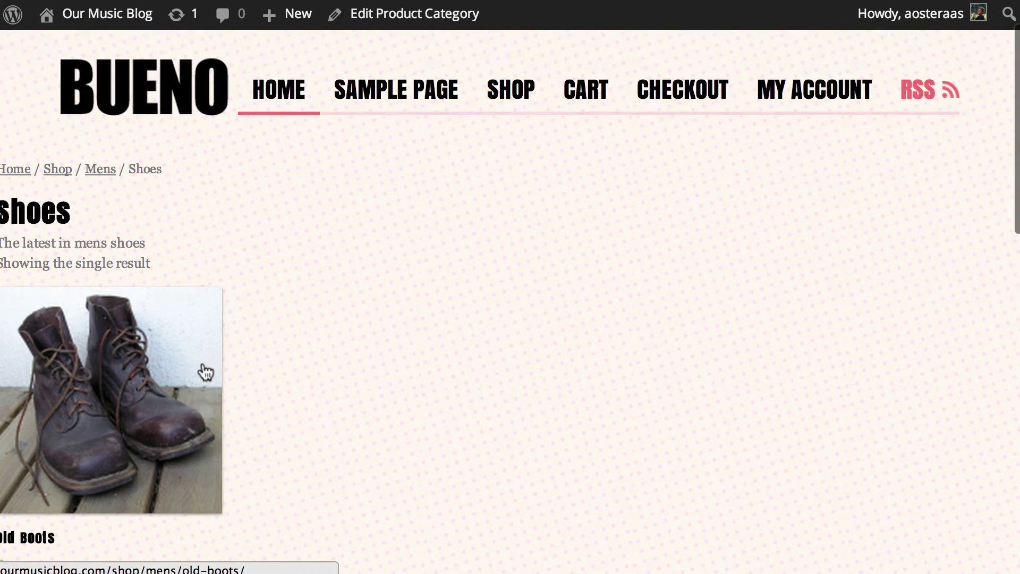
scroll(451, 319, "up", 2)
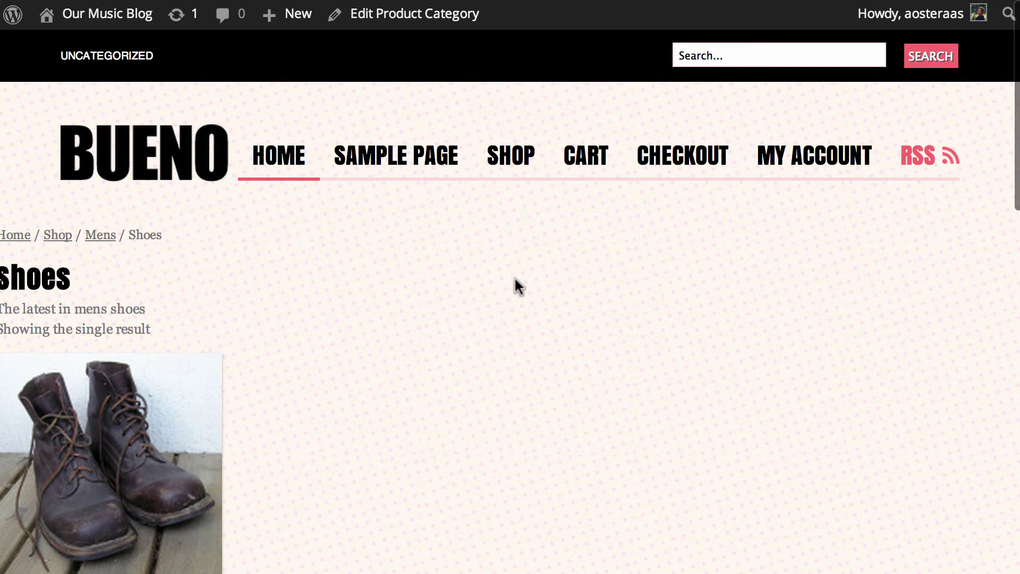
Step: Go to the main Shop listing via the breadcrumb and review it
left_click(58, 236)
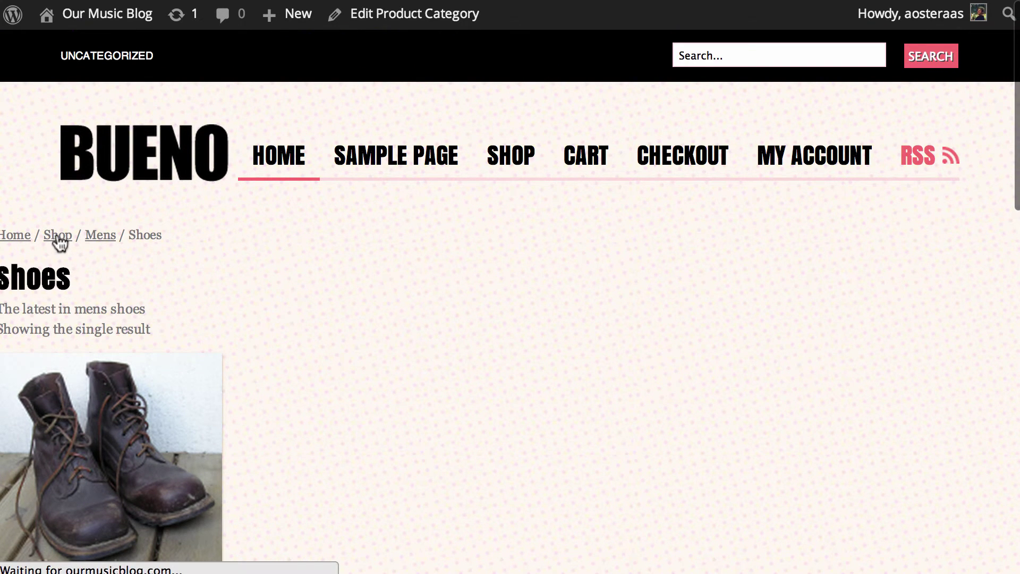
scroll(298, 307, "down", 10)
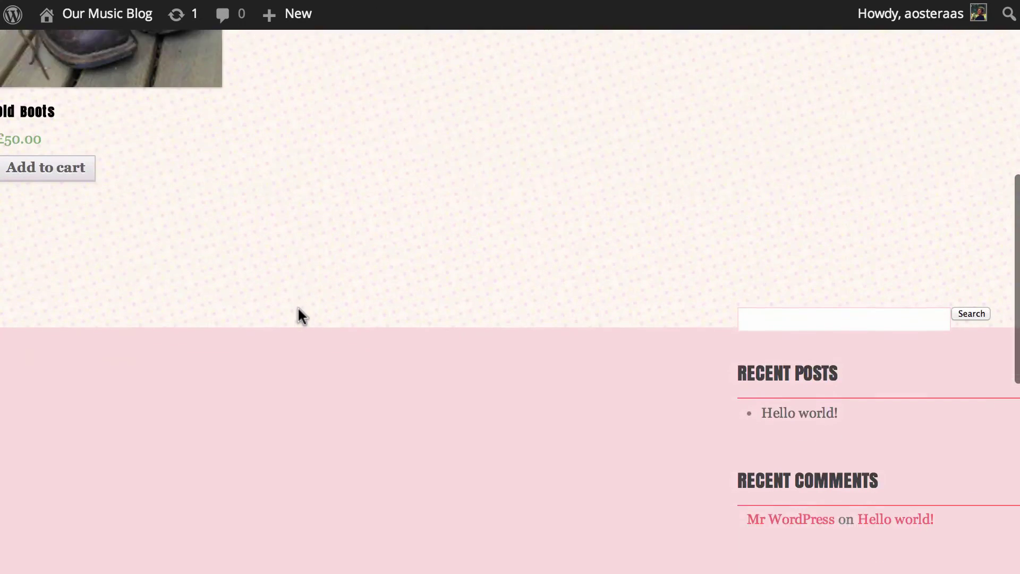
scroll(297, 309, "up", 10)
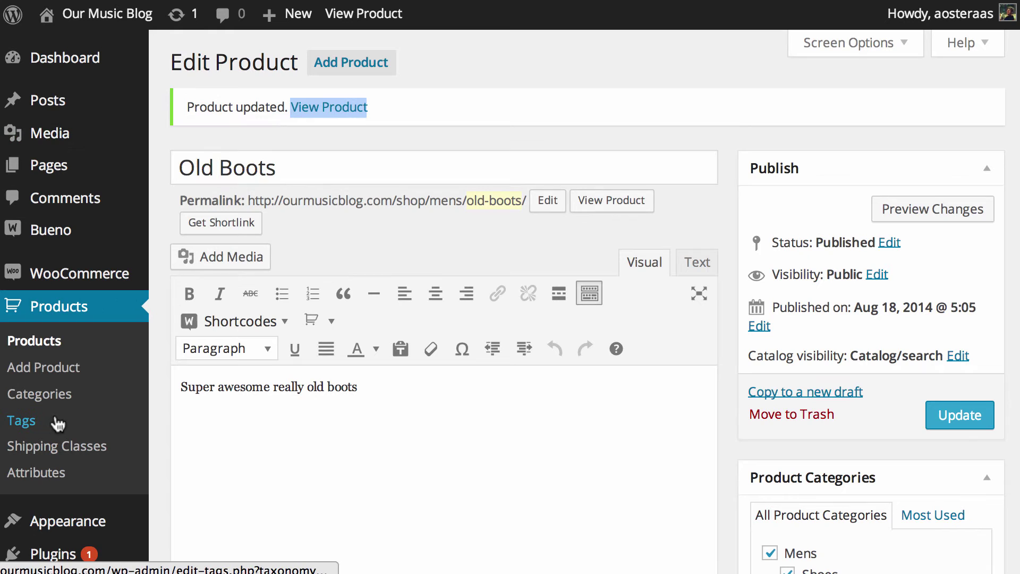
Step: Reopen the Shoes category, review parent Mens and Subcategories display, and update it
left_click(55, 403)
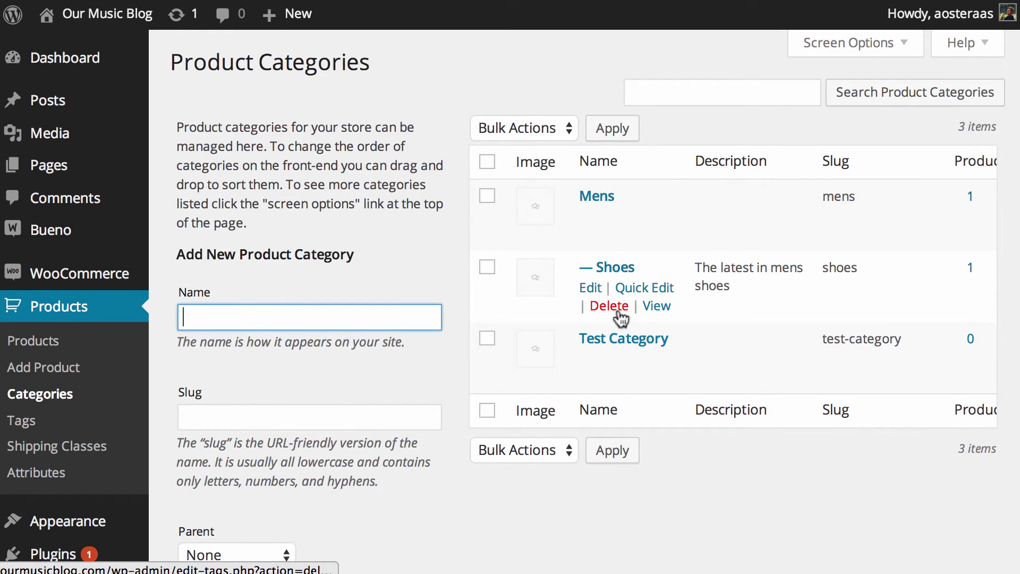
left_click(592, 289)
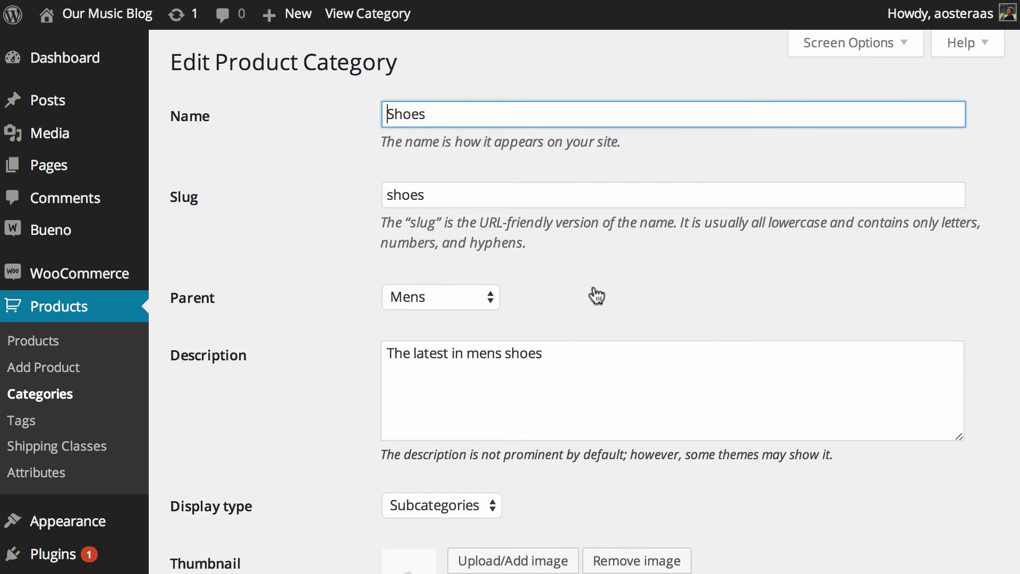
scroll(280, 285, "down", 3)
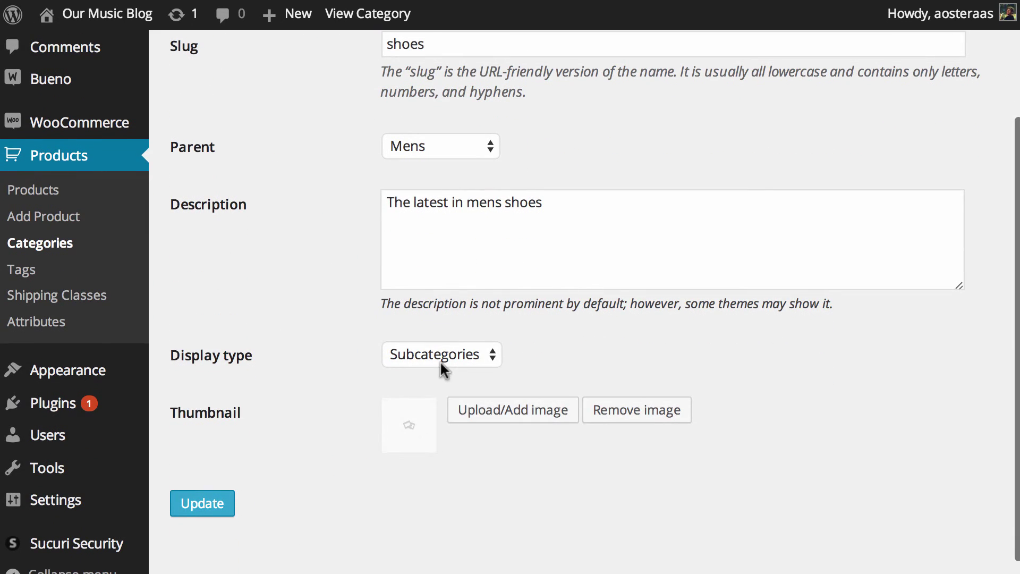
scroll(678, 371, "up", 3)
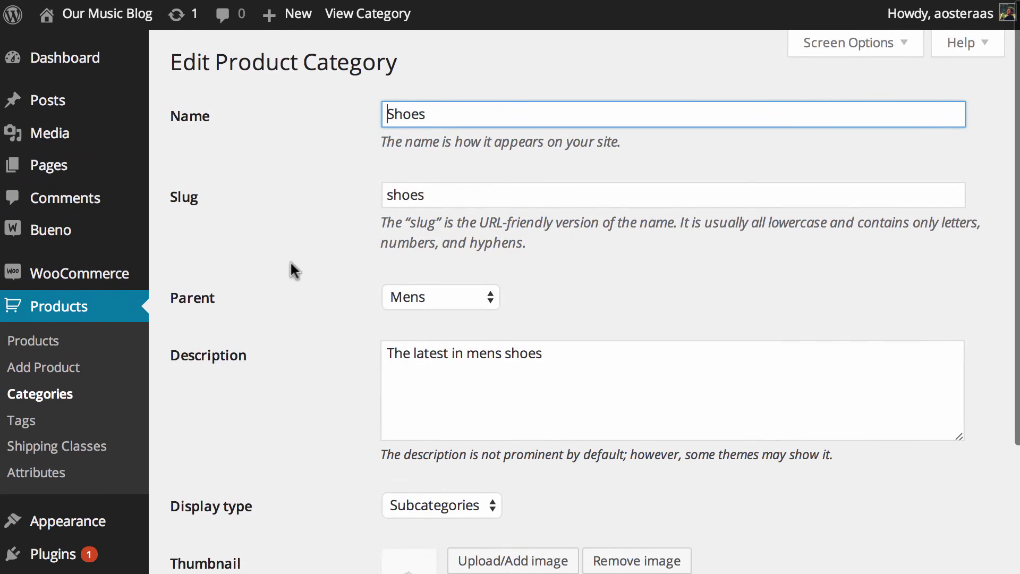
scroll(309, 247, "down", 5)
key("Return")
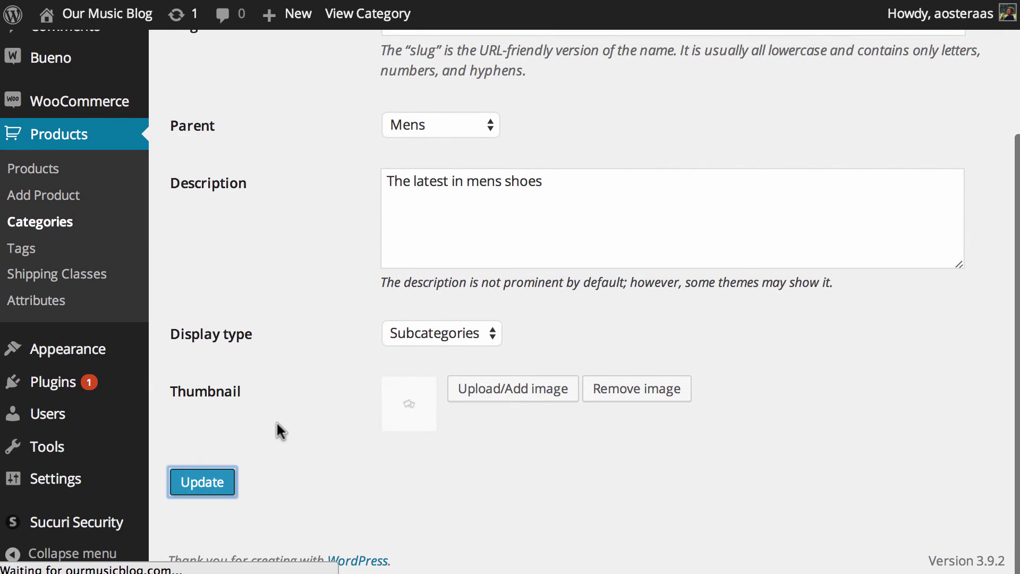